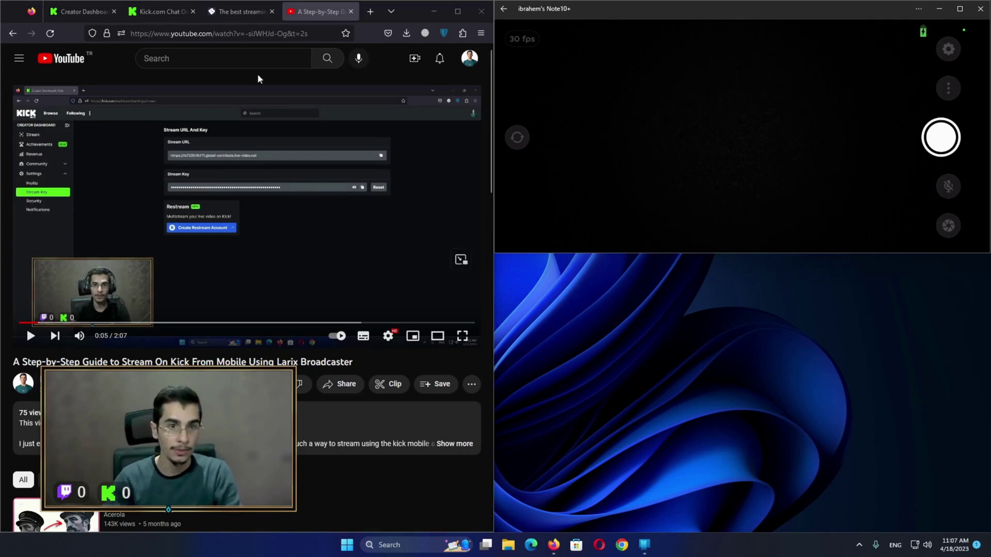
- Switch from the YouTube Kick tutorial to the BotRix chat widget browser tab
left_click(237, 12)
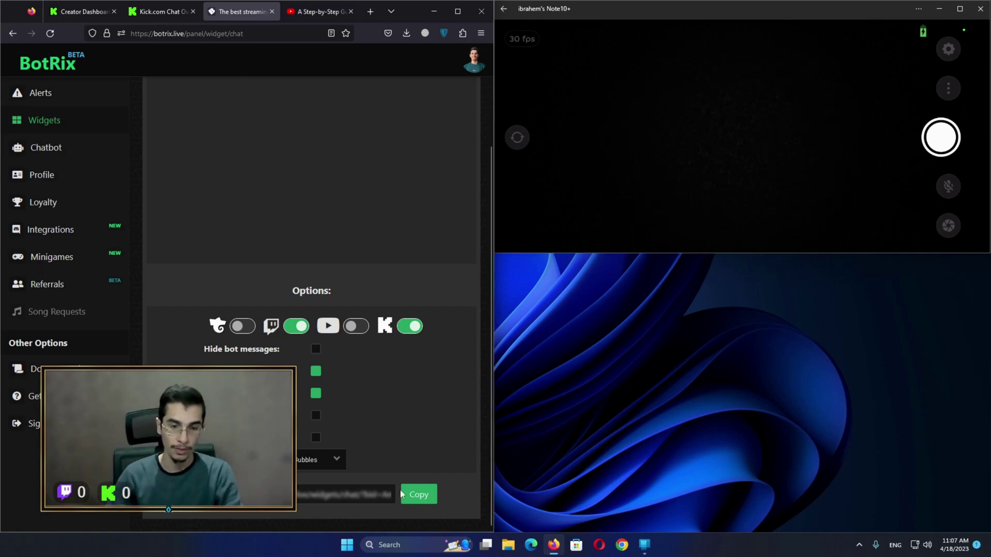
- Copy the BotRix chat widget link and add a new web widget under Settings > Overlays
left_click(419, 497)
left_click(947, 50)
scroll(589, 124, "down", 4)
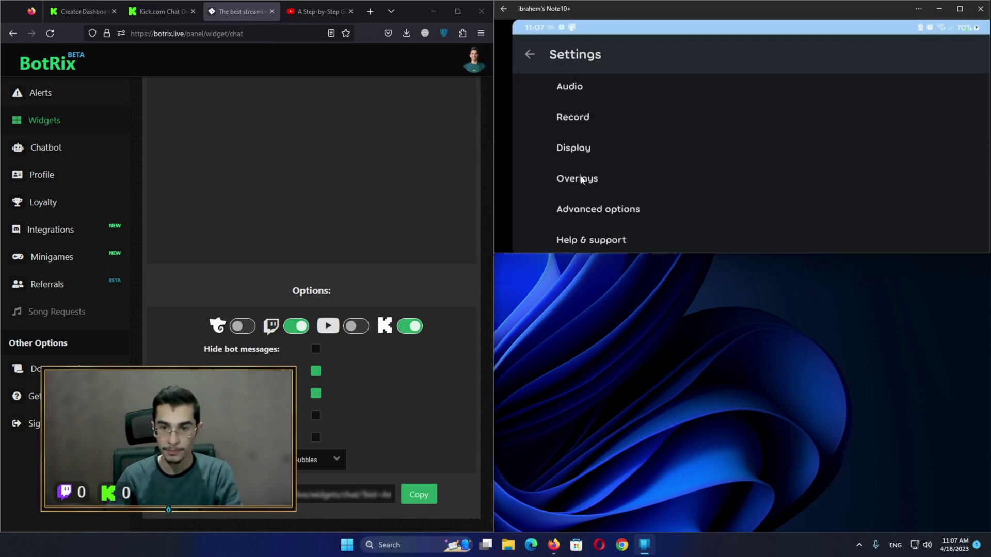
left_click(582, 179)
left_click(586, 122)
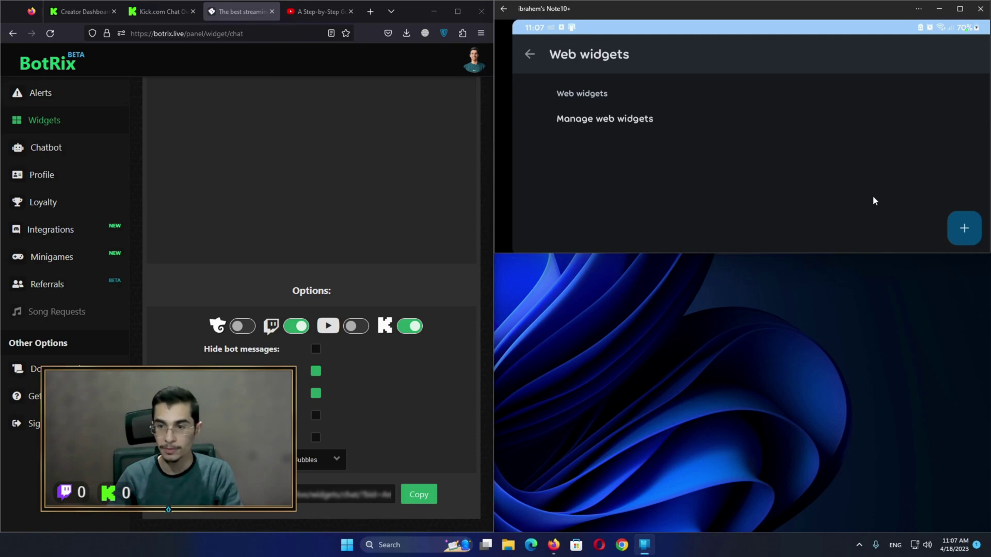
left_click(599, 107)
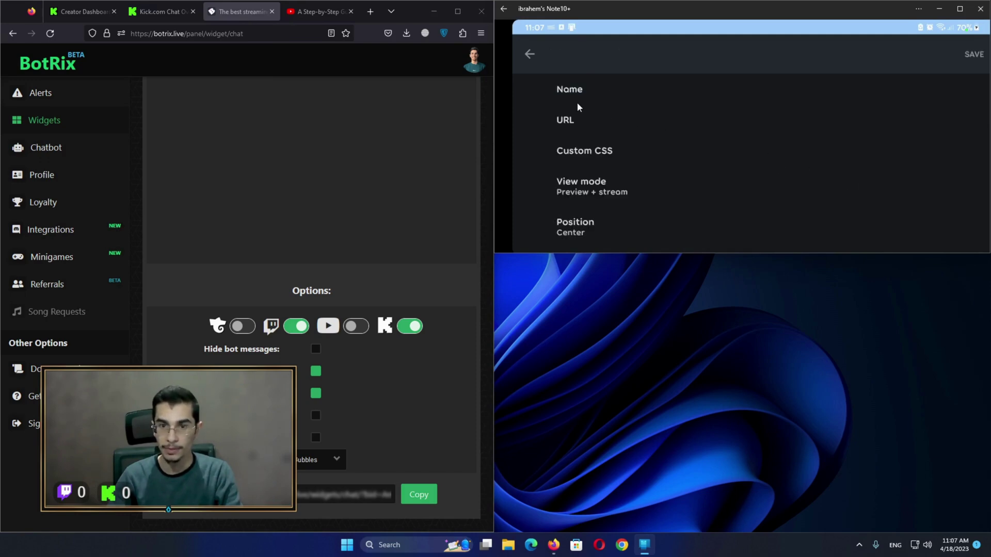
- Name the new web widget 'kick' and begin entering its URL
left_click(577, 97)
type("kick")
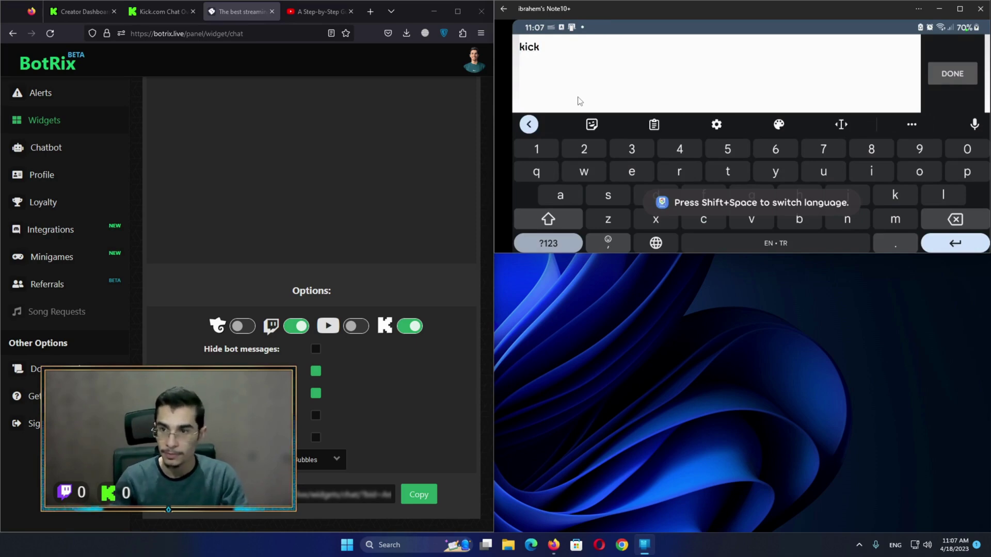
left_click(930, 69)
left_click(872, 178)
left_click(564, 145)
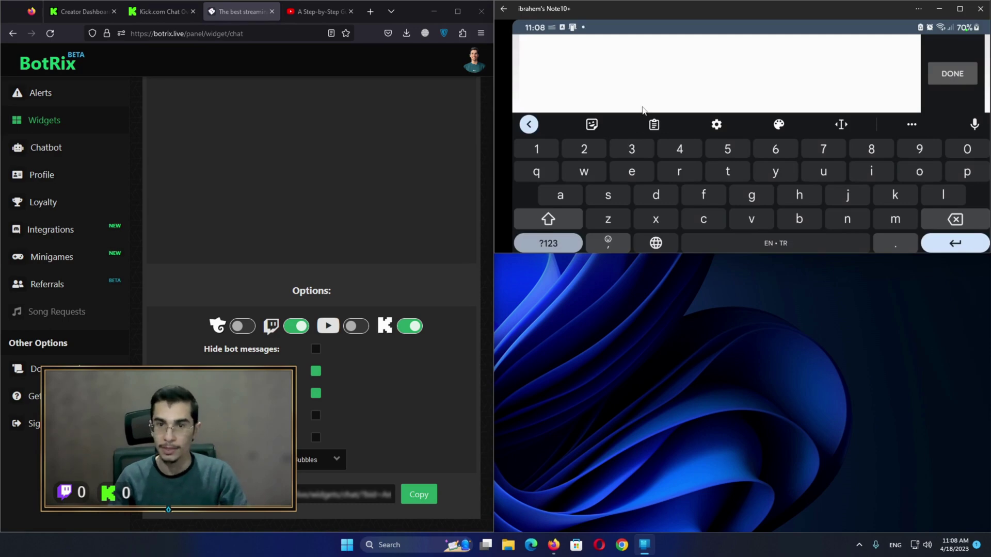
- Paste the copied BotRix chat link as the kick widget's URL and confirm it
left_click(416, 496)
left_click(607, 85)
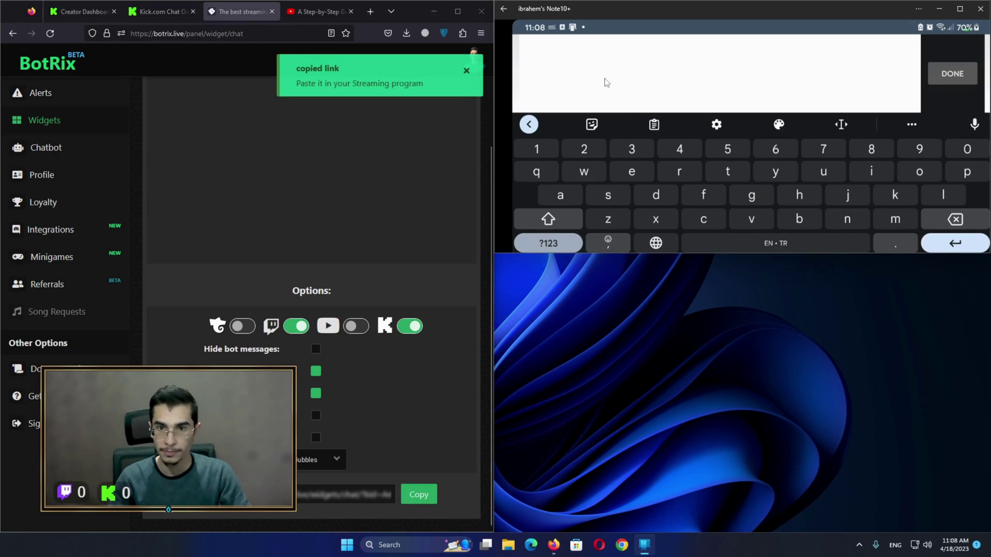
right_click(617, 84)
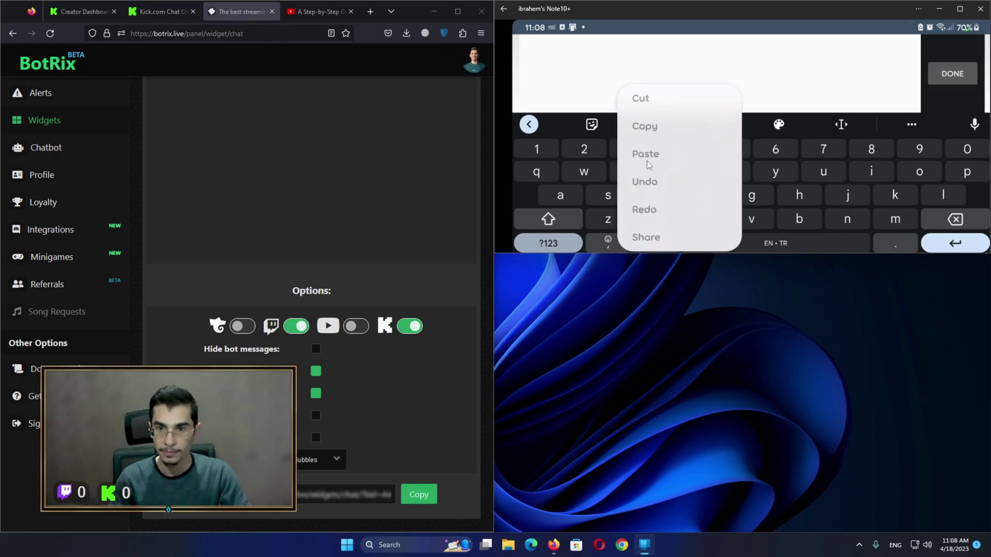
left_click(588, 95)
left_click(653, 124)
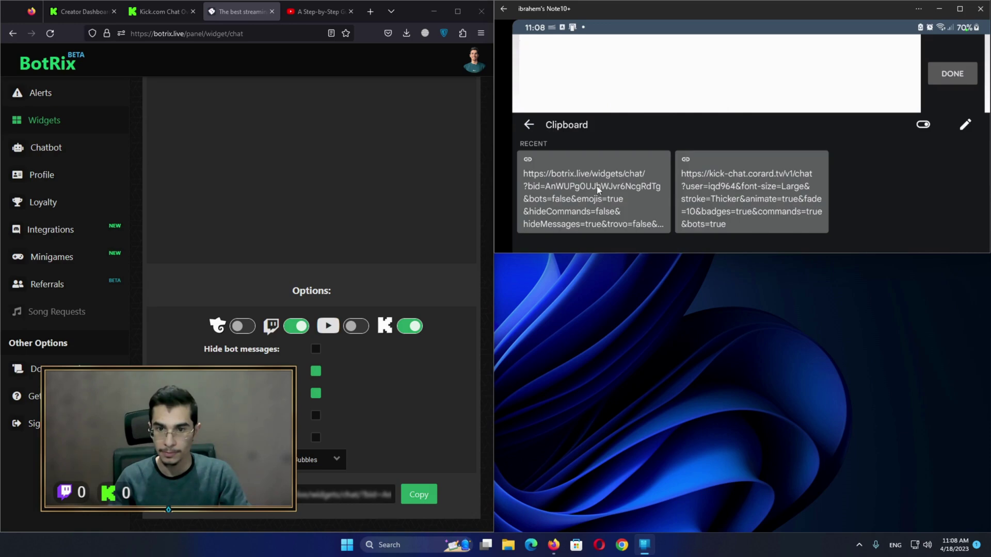
left_click(611, 175)
left_click(947, 78)
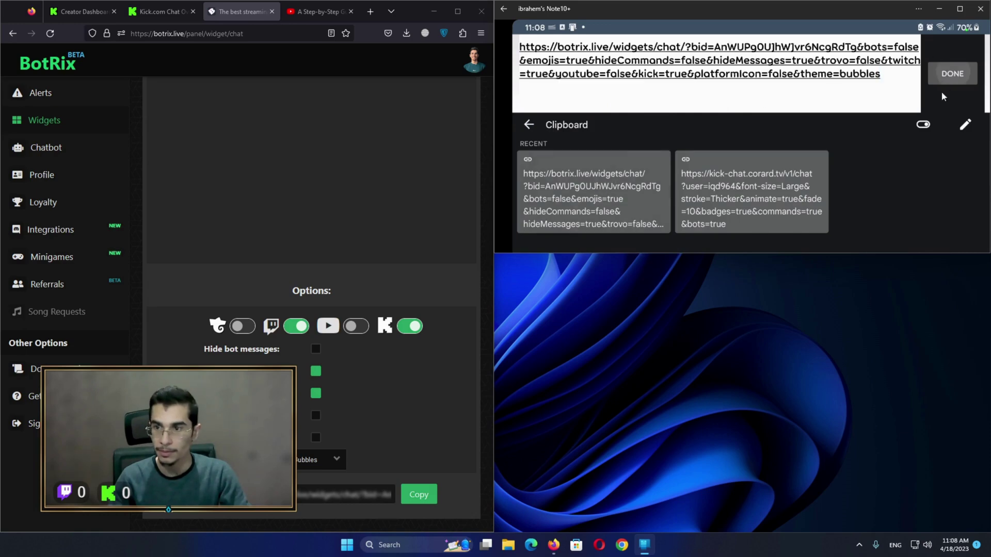
left_click(884, 197)
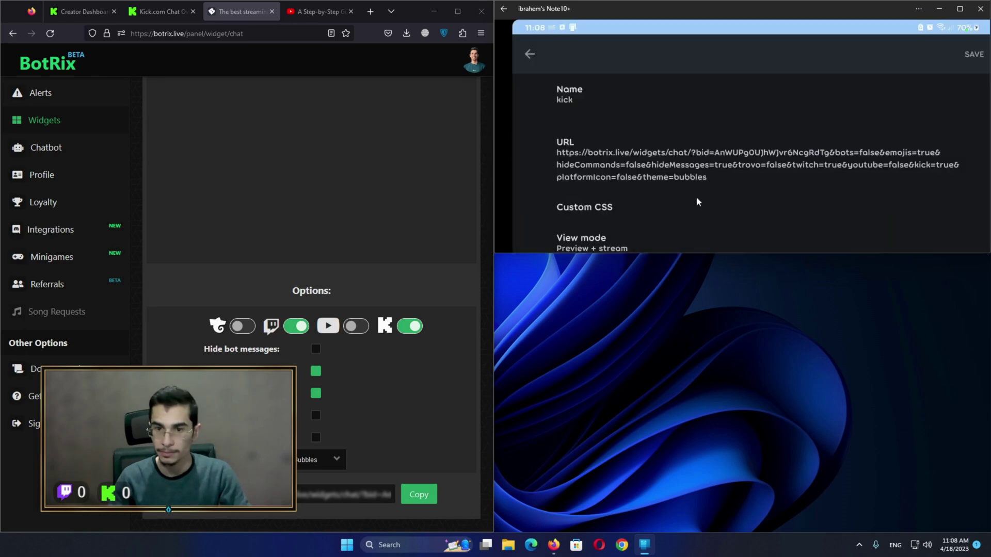
- Bring up the kick widget's View mode choices
left_click_drag(691, 177, 680, 86)
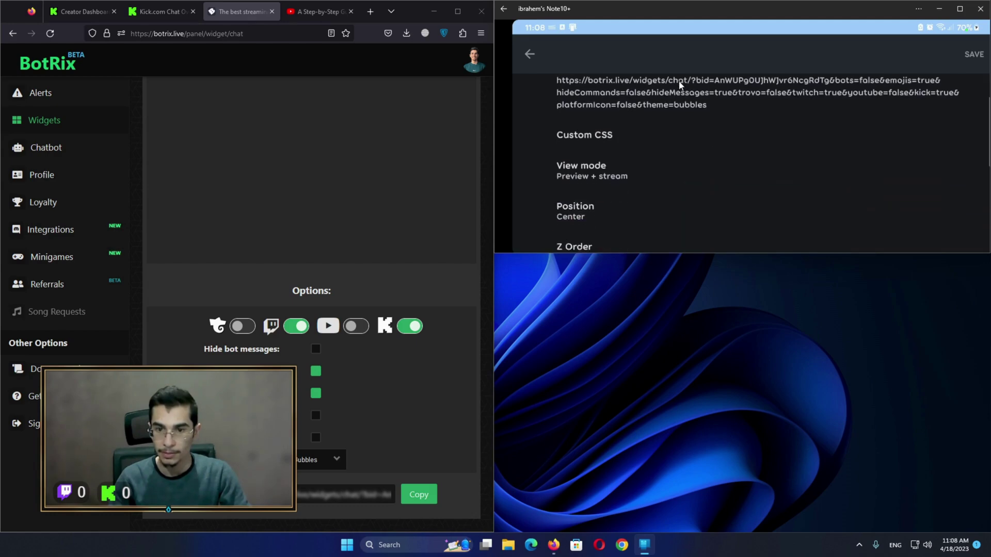
scroll(613, 107, "down", 3)
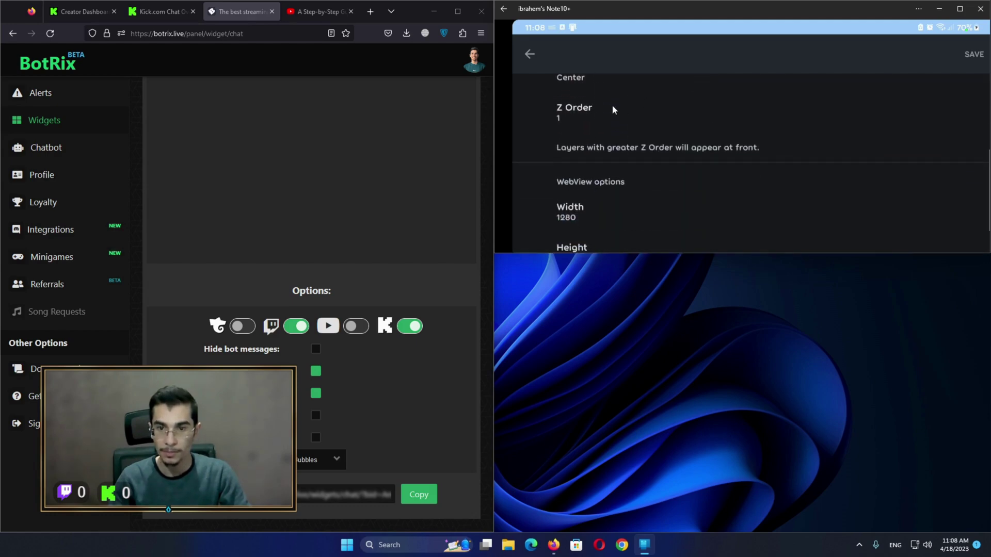
scroll(627, 163, "up", 2)
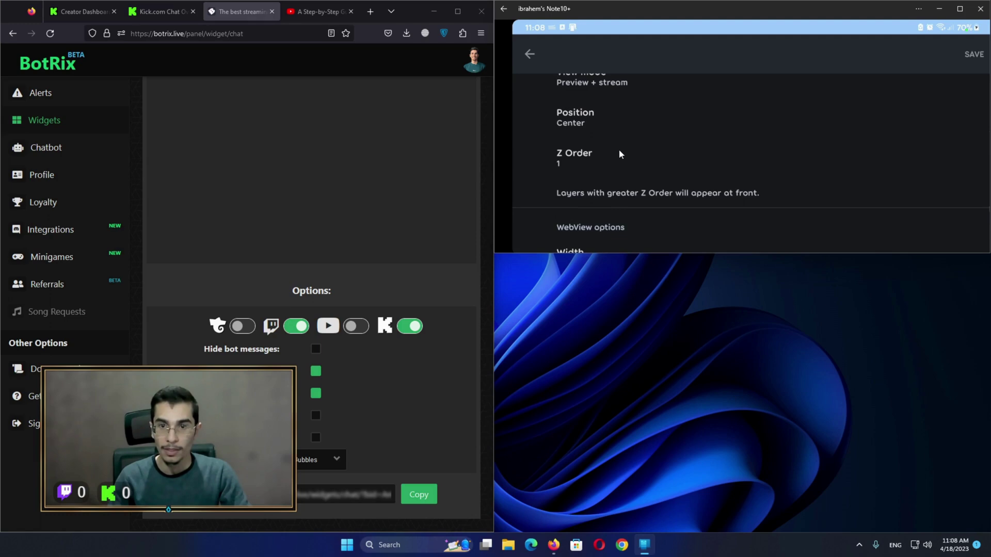
scroll(601, 135, "up", 1)
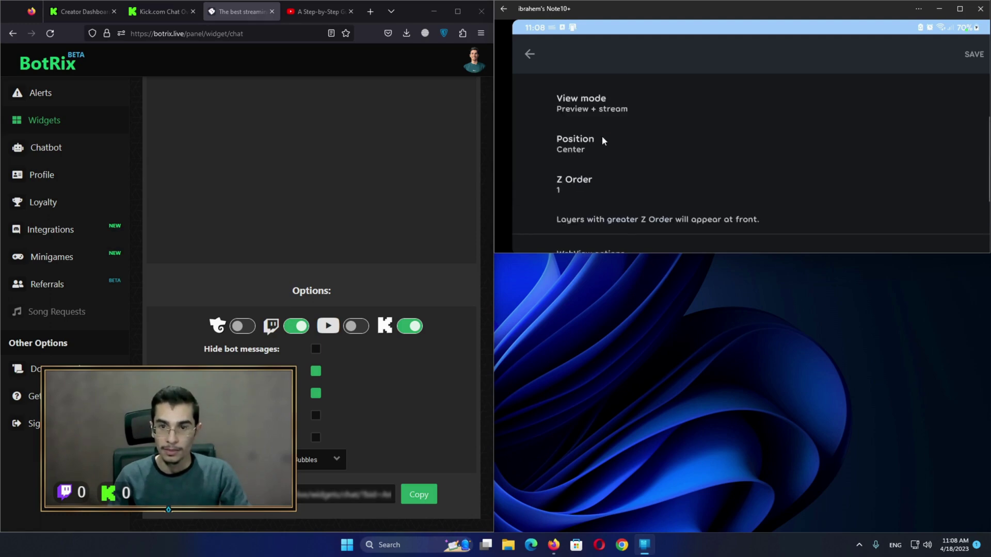
left_click(581, 106)
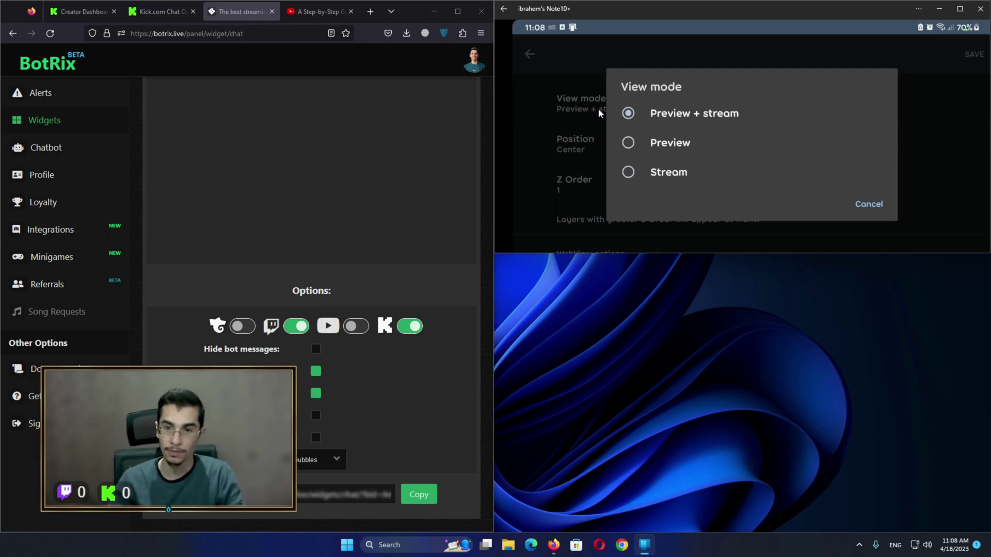
- Set the kick widget's View mode to Preview and its WebView size to 1920 × 1080
left_click(629, 142)
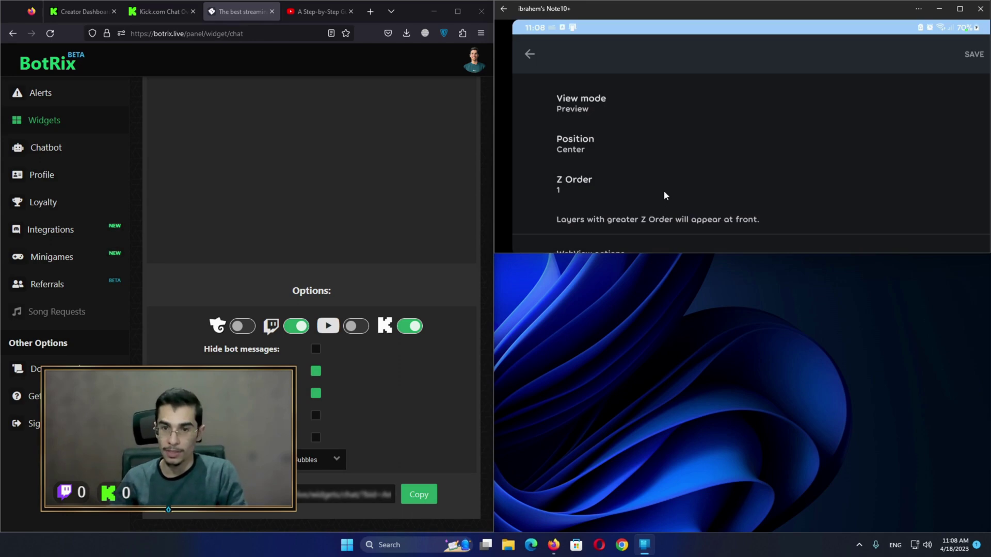
scroll(648, 147, "down", 5)
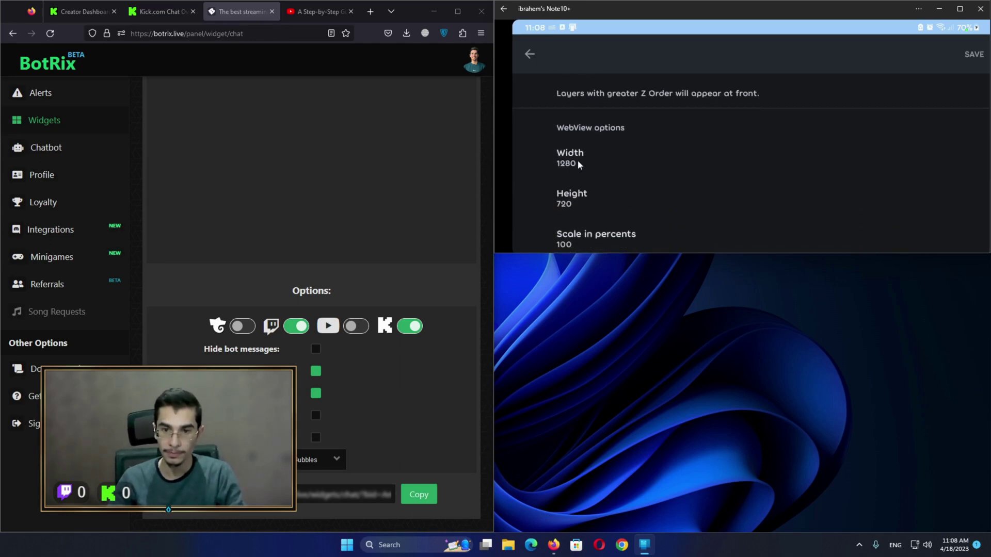
left_click(578, 162)
key("ctrl+a")
type("19")
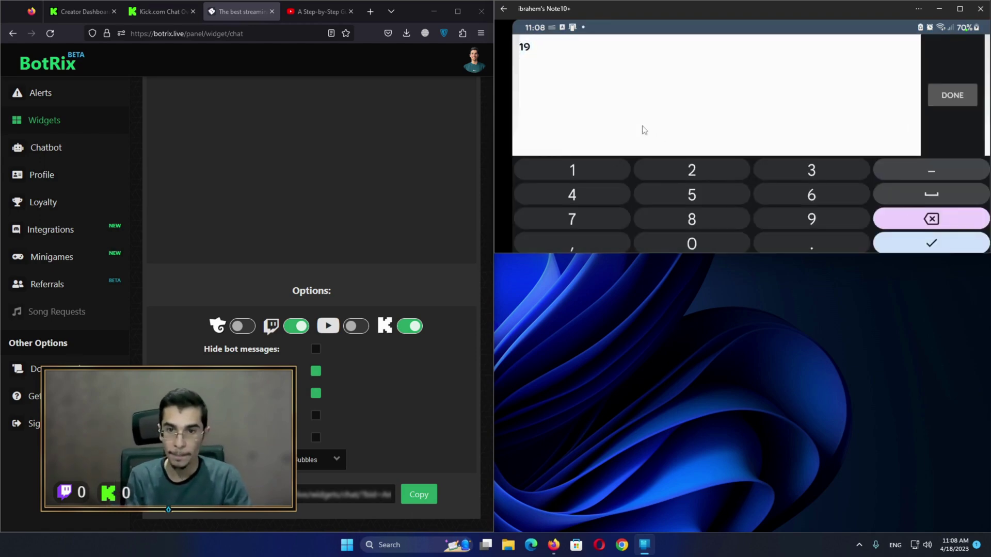
type("20")
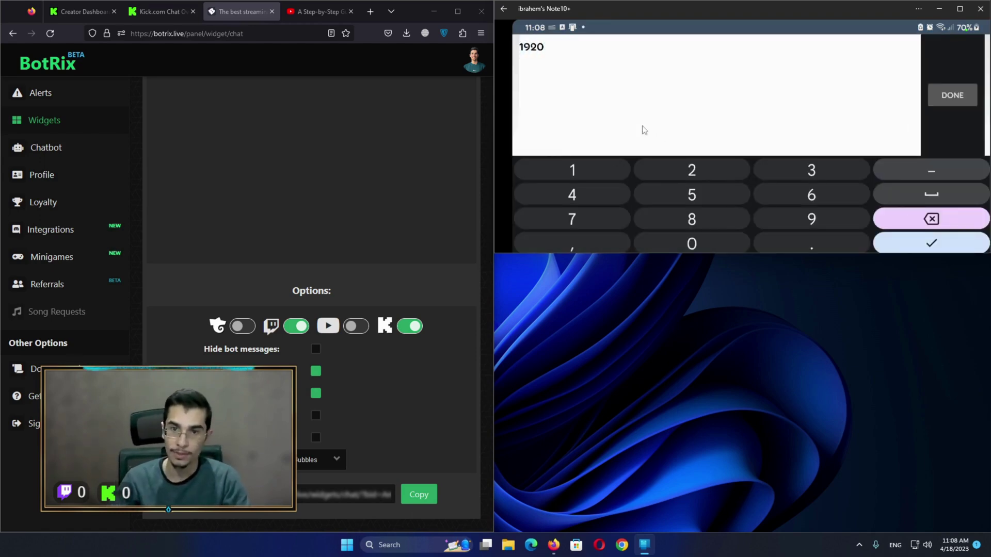
left_click(955, 96)
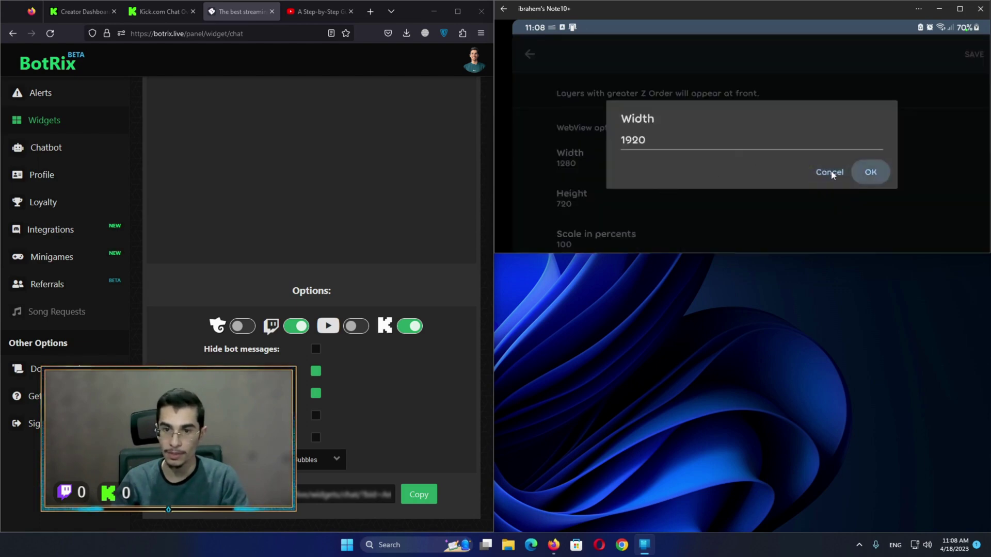
left_click(864, 173)
left_click(568, 203)
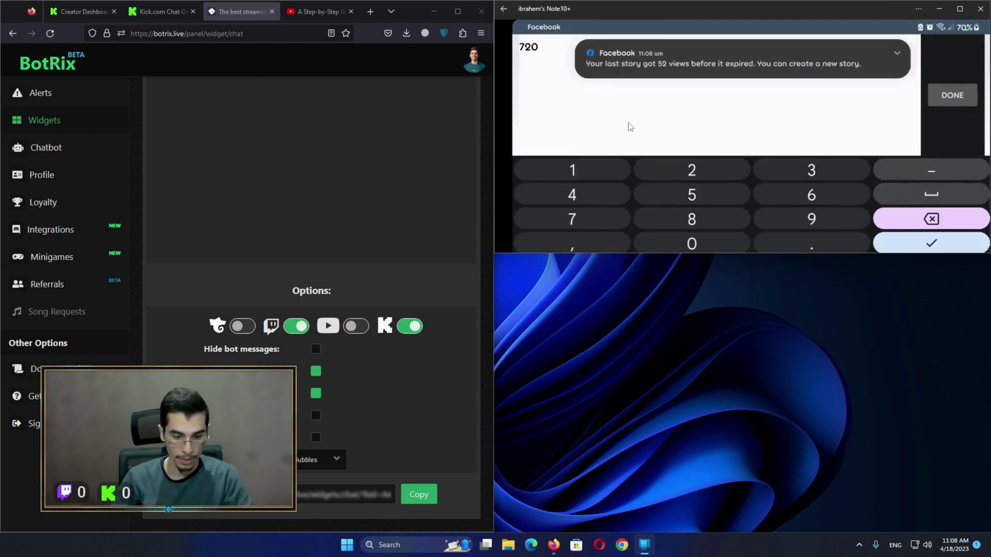
key("ctrl+a")
type("1080")
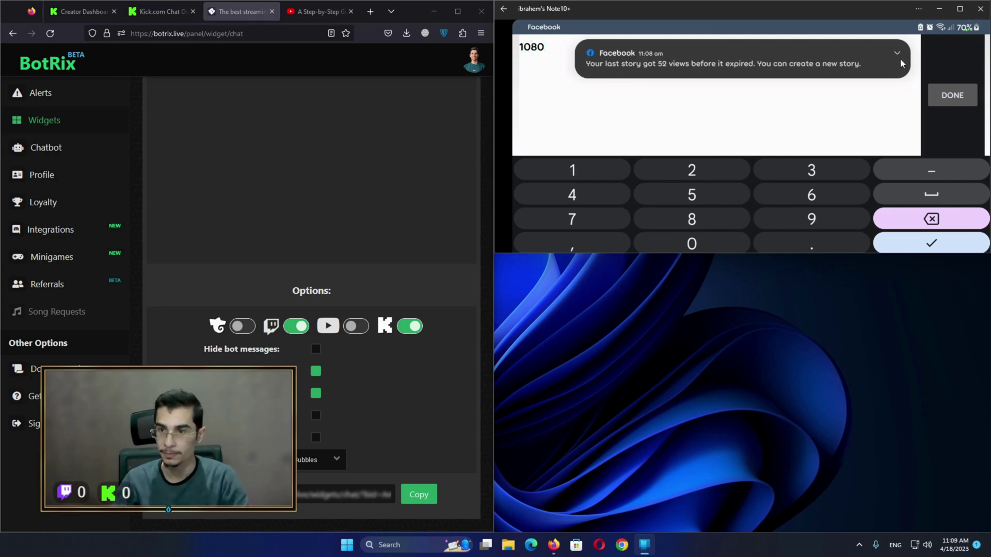
left_click(952, 97)
left_click(872, 172)
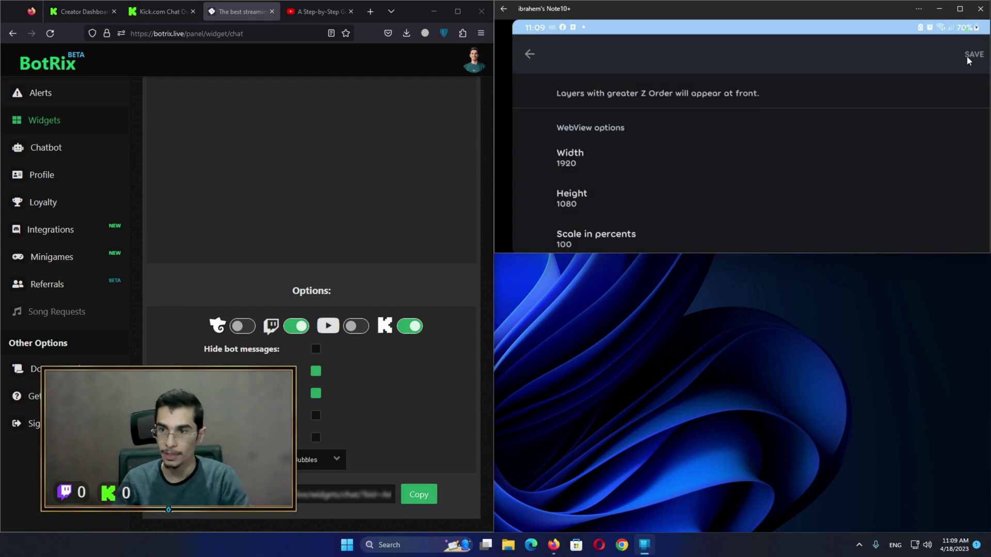
- Save the kick web widget and back out to the Larix camera preview
left_click(967, 56)
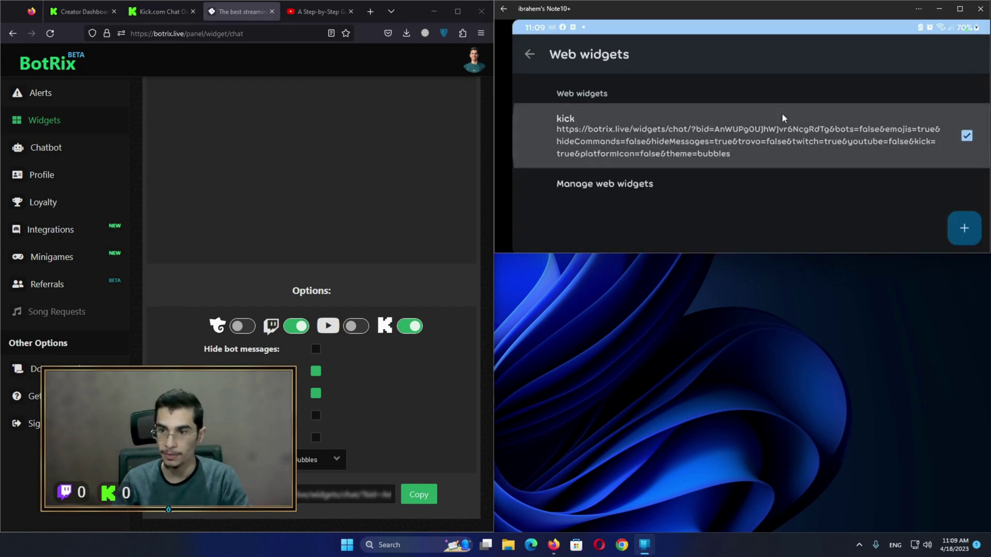
left_click(528, 55)
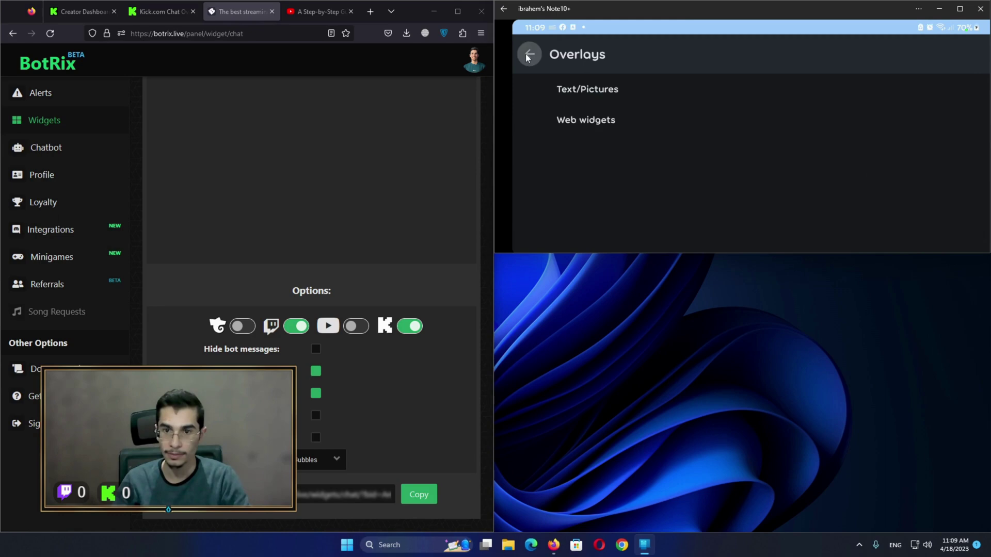
left_click(527, 55)
left_click(526, 55)
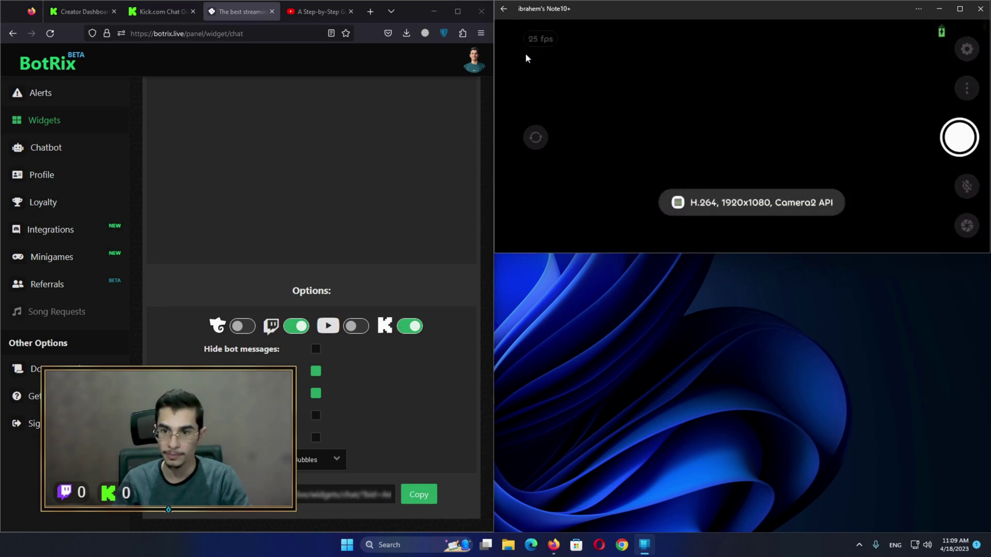
left_click(535, 136)
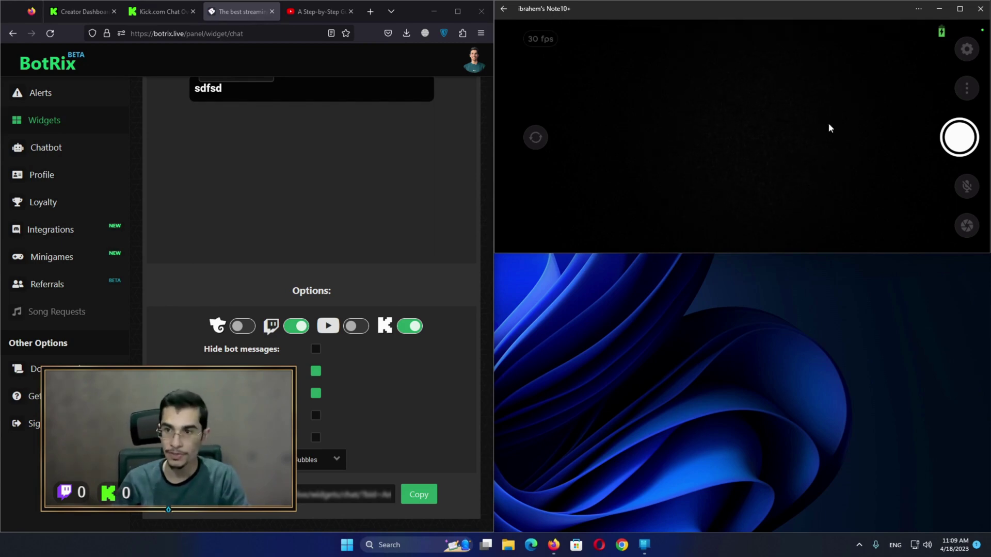
- Open the kick web widget's Custom CSS field under Settings > Overlays > Web widgets
left_click(969, 53)
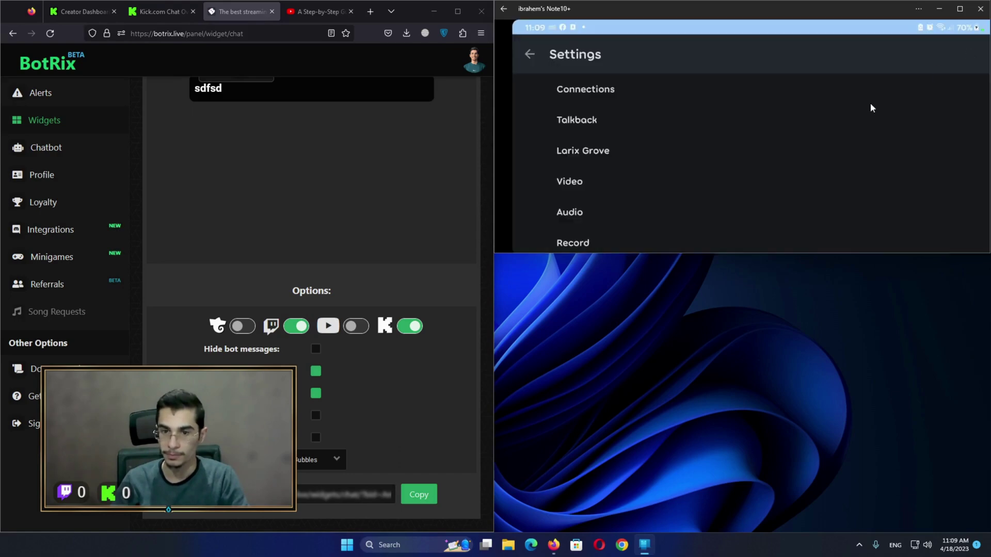
scroll(652, 64, "down", 3)
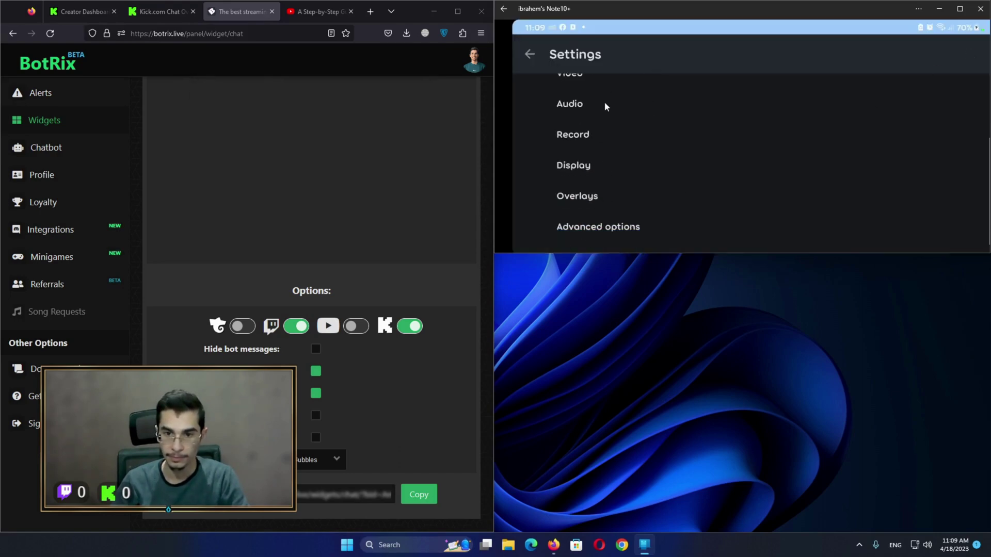
scroll(609, 212, "down", 1)
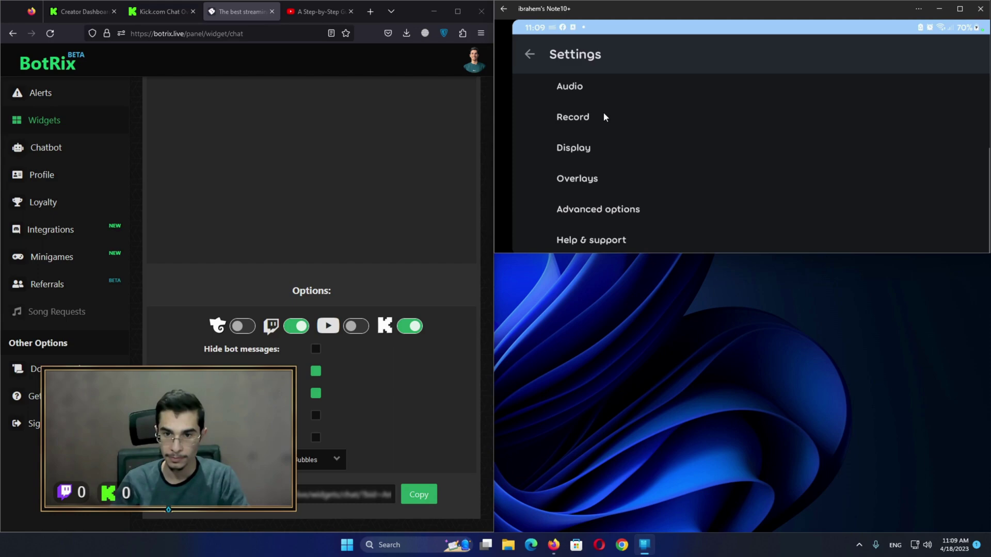
left_click(579, 178)
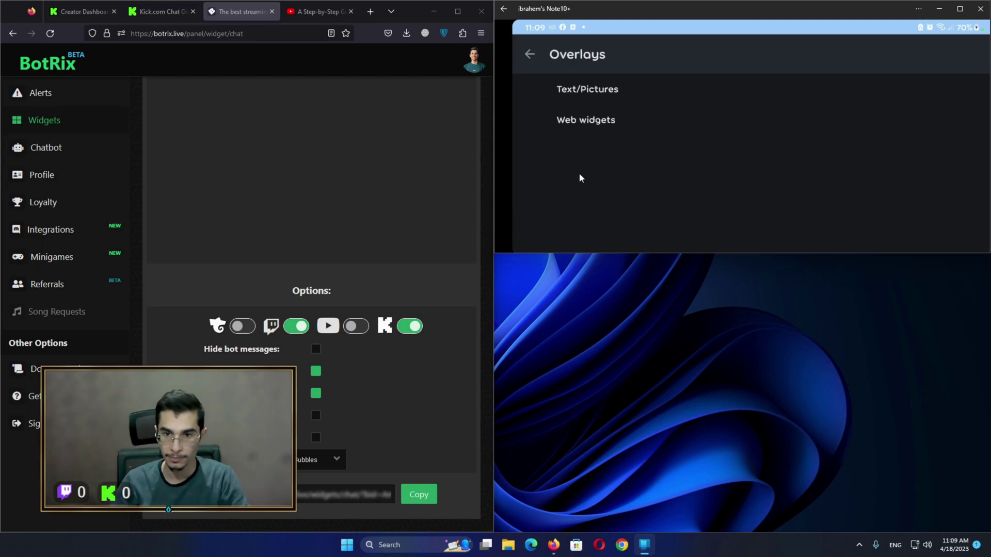
left_click(583, 124)
left_click(589, 139)
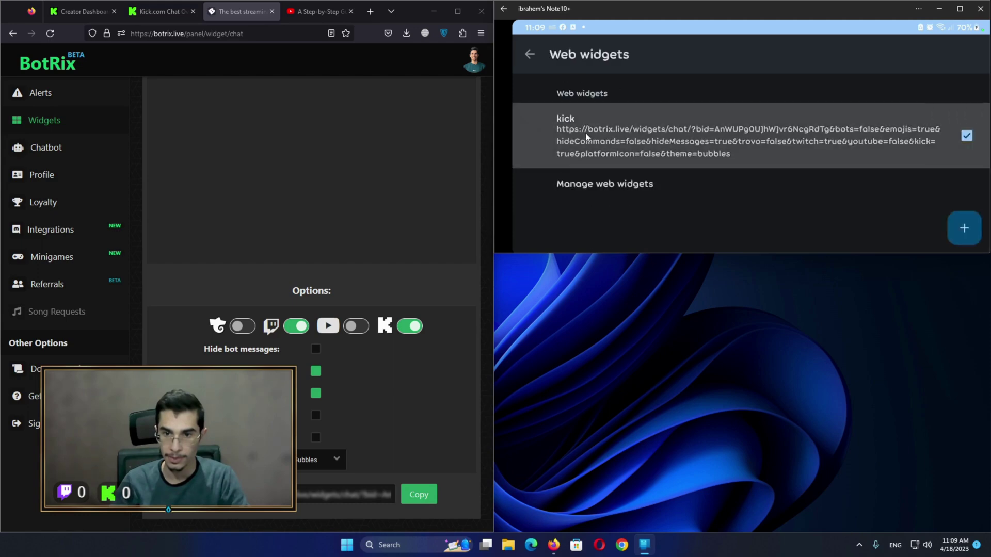
left_click(590, 204)
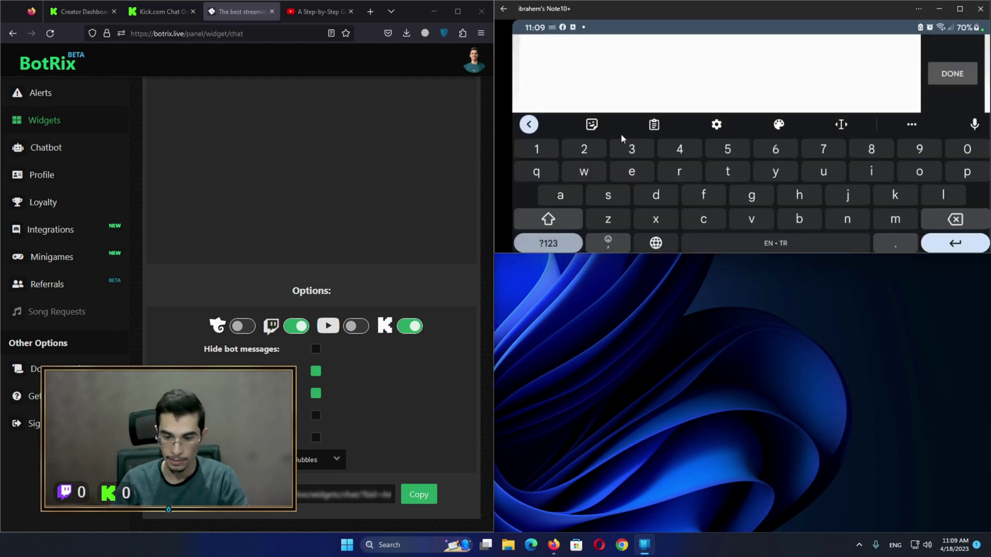
- Enter the custom CSS '.message {font-size: 100px}' and confirm it
type(".")
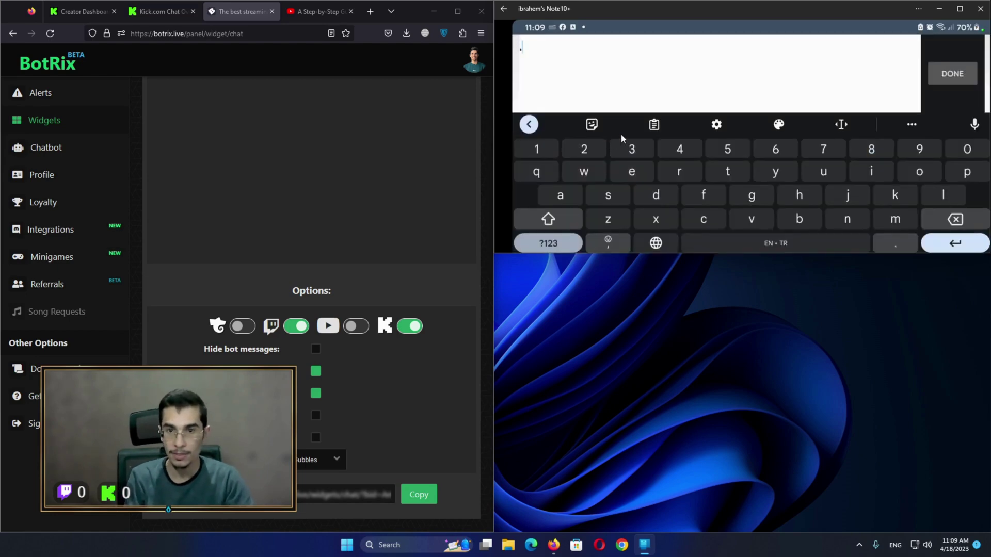
type("message ")
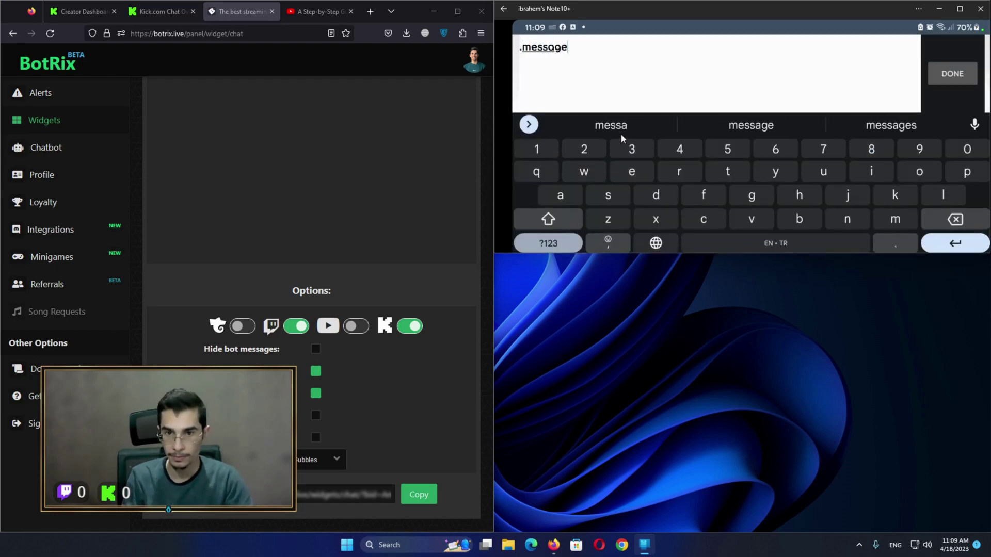
type("{}")
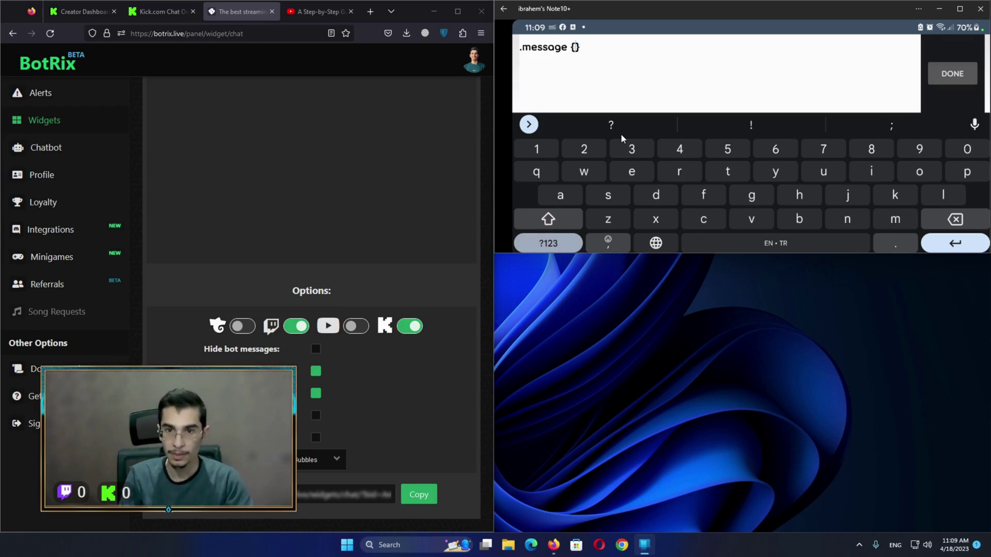
type("font")
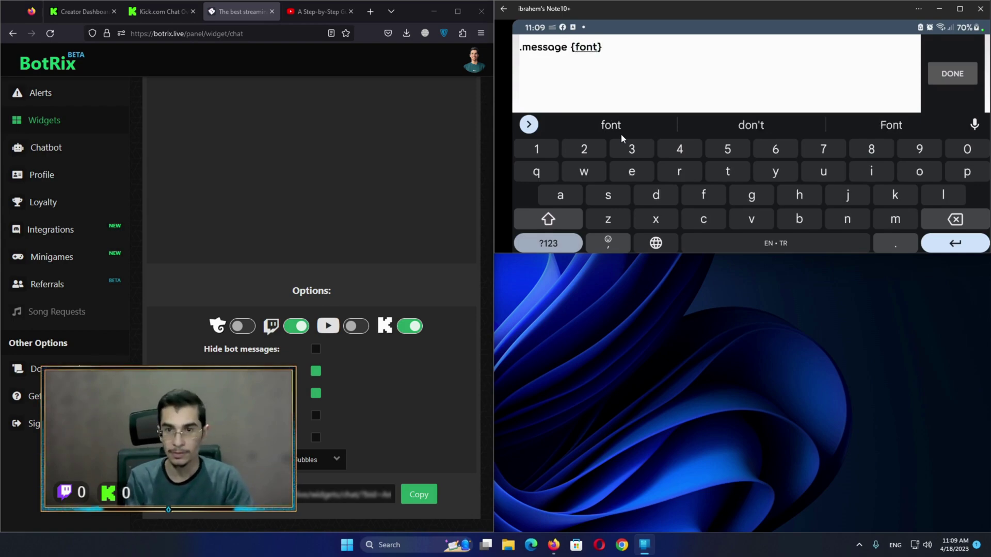
type("-si")
key("BackSpace")
type("ize")
key("BackSpace")
key("shift")
type(": ")
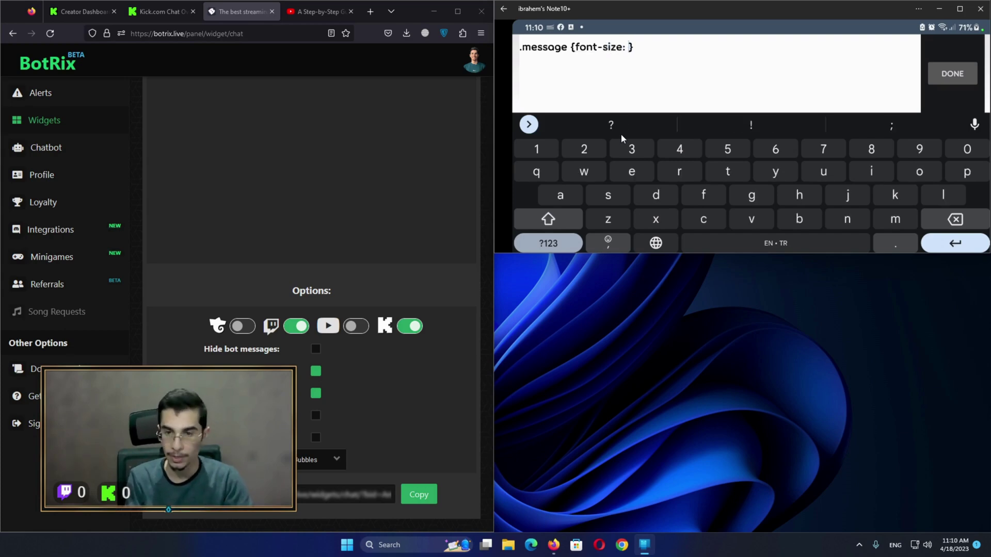
type("10")
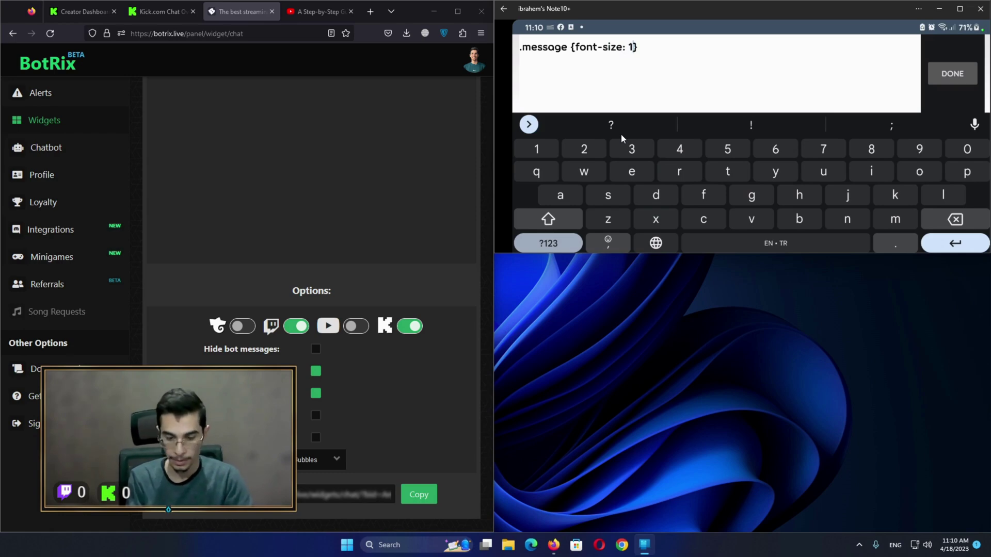
type("0pc")
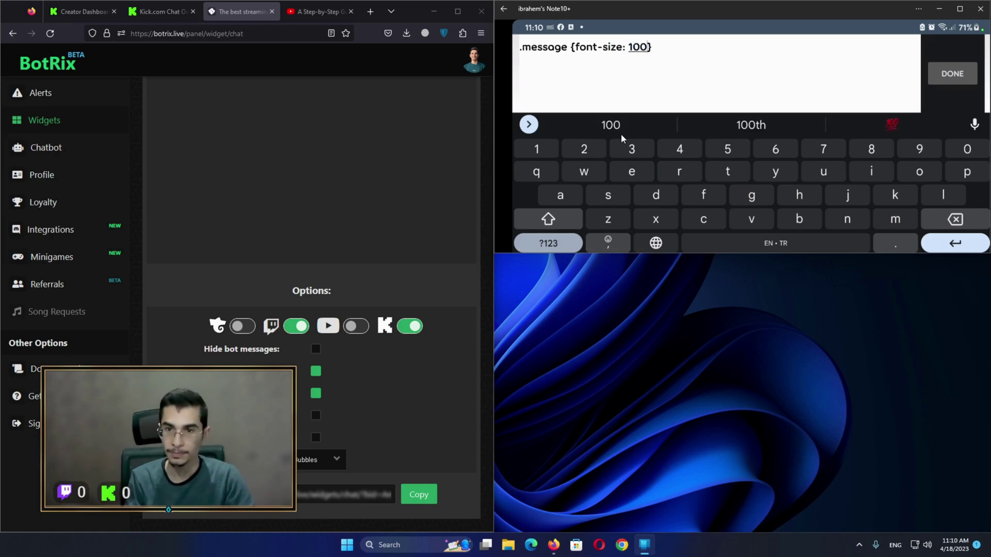
key("BackSpace")
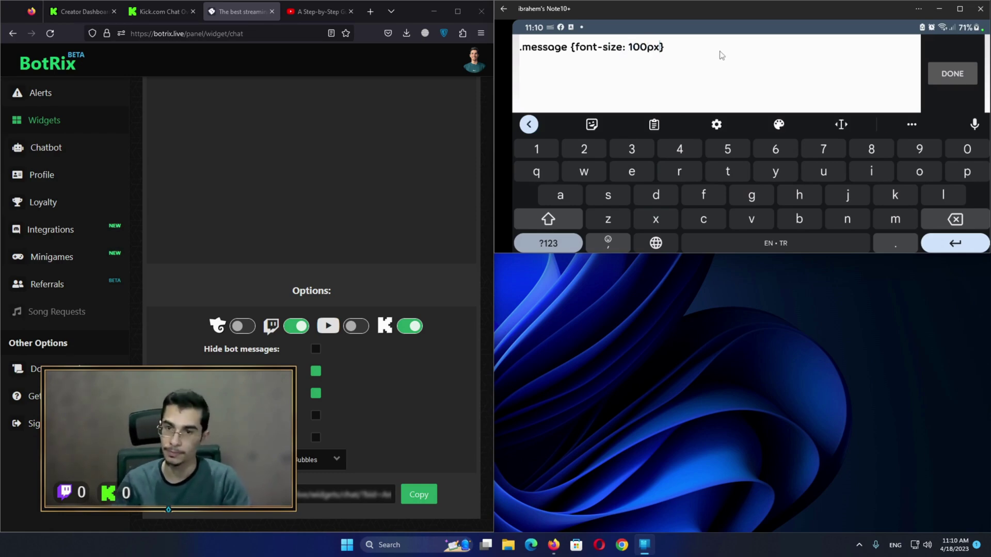
type("x")
left_click(952, 73)
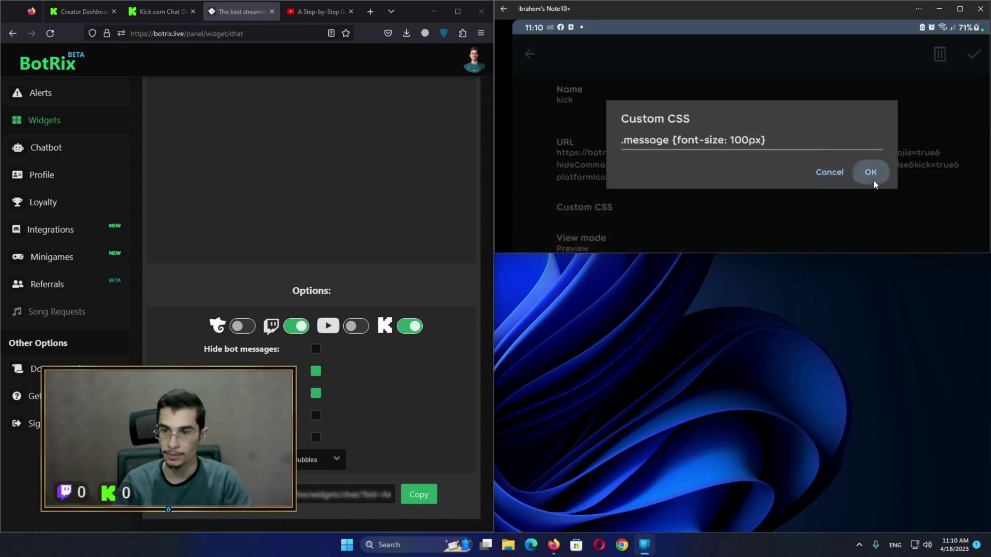
left_click(869, 171)
- Back out of the widget settings to the camera preview and switch to the other camera
right_click(743, 78)
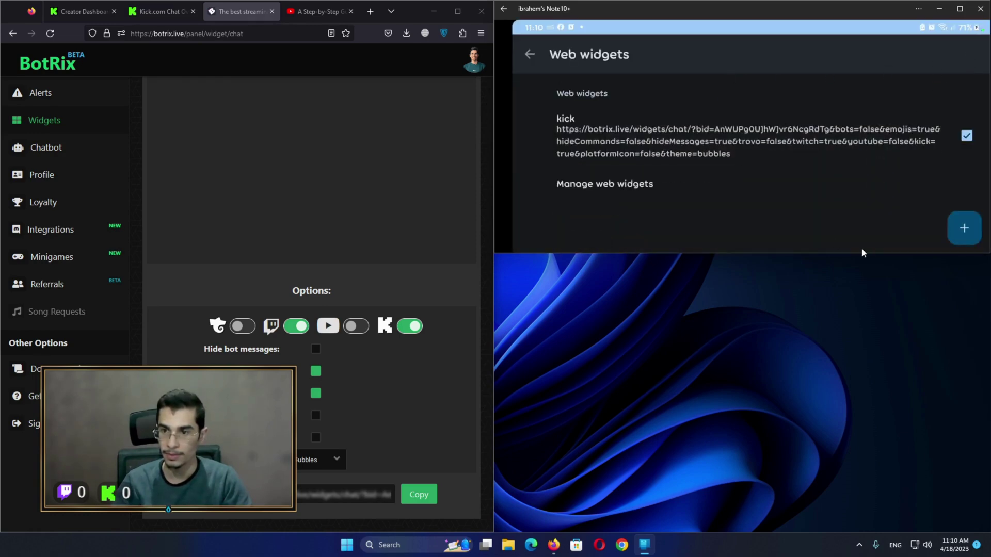
left_click(528, 55)
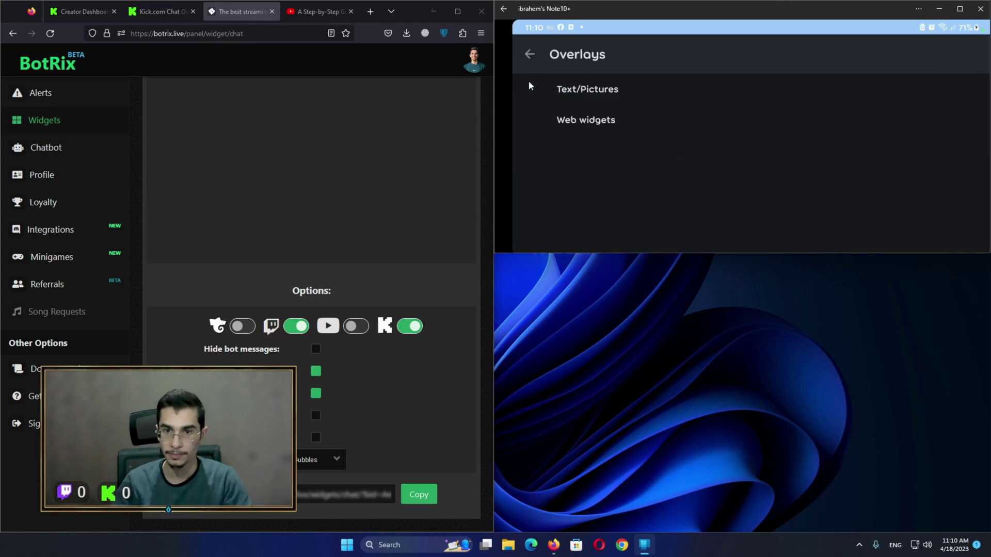
left_click(527, 69)
left_click(527, 52)
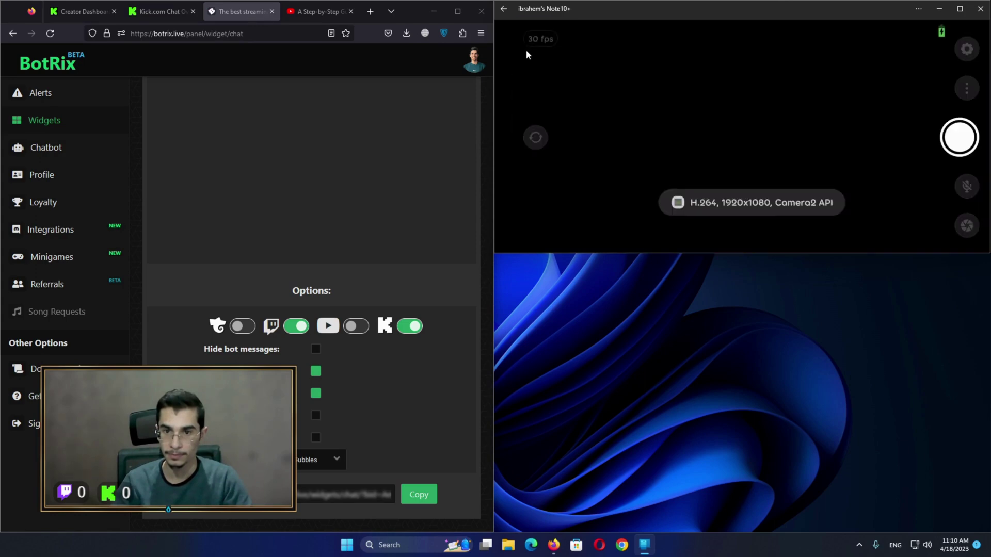
left_click(537, 139)
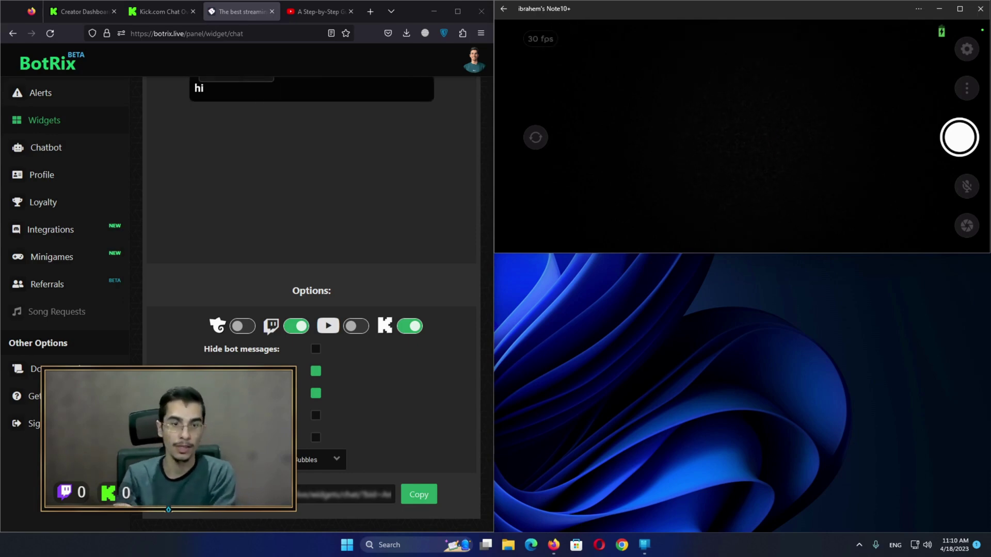
- Generate the Kick Chat overlay URL for the channel username and copy it
left_click(160, 13)
left_click(220, 161)
left_click_drag(220, 162, 188, 159)
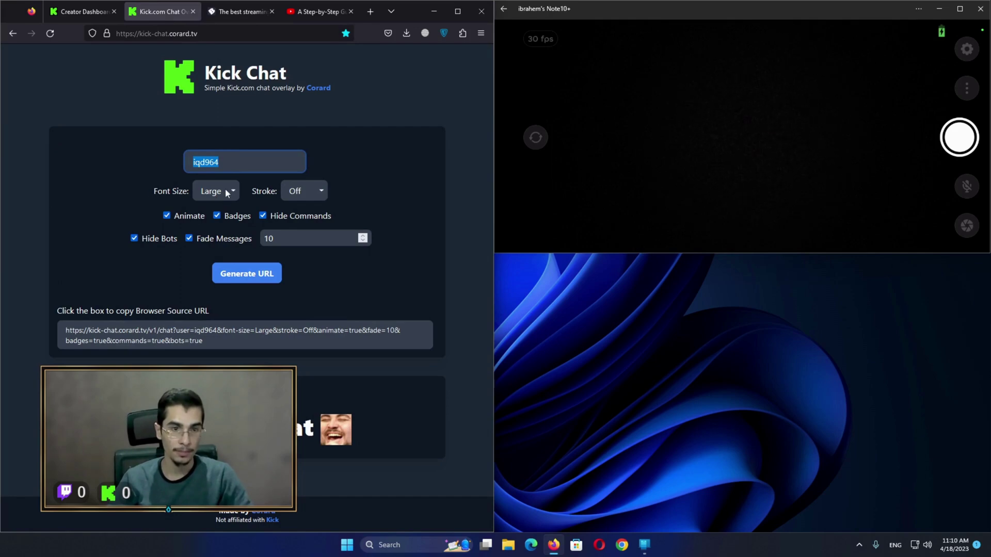
left_click(247, 274)
left_click(250, 335)
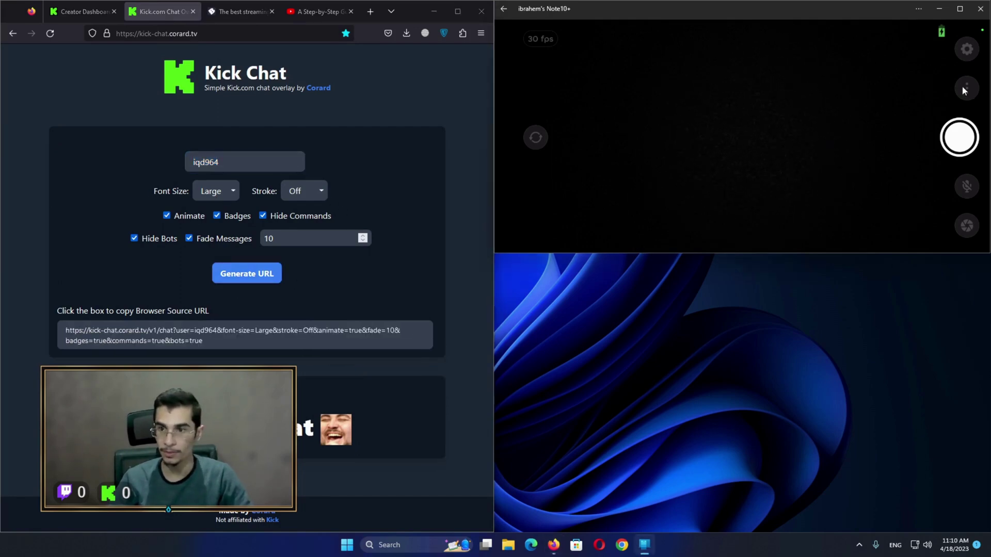
left_click(967, 52)
- Open the kick web widget's settings under Settings > Overlays > Web widgets
left_click(967, 52)
scroll(607, 193, "down", 3)
scroll(571, 224, "down", 1)
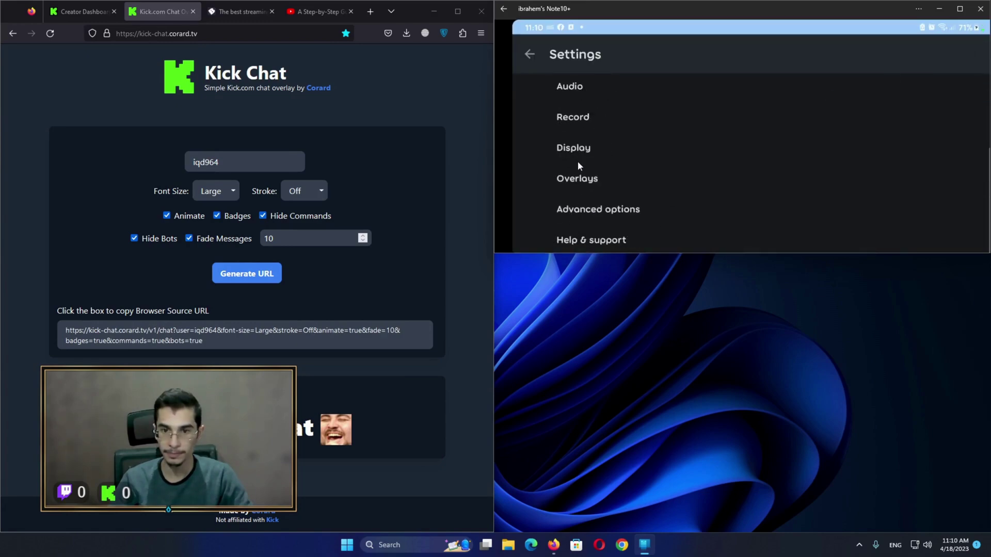
left_click(578, 177)
left_click(585, 122)
left_click(579, 125)
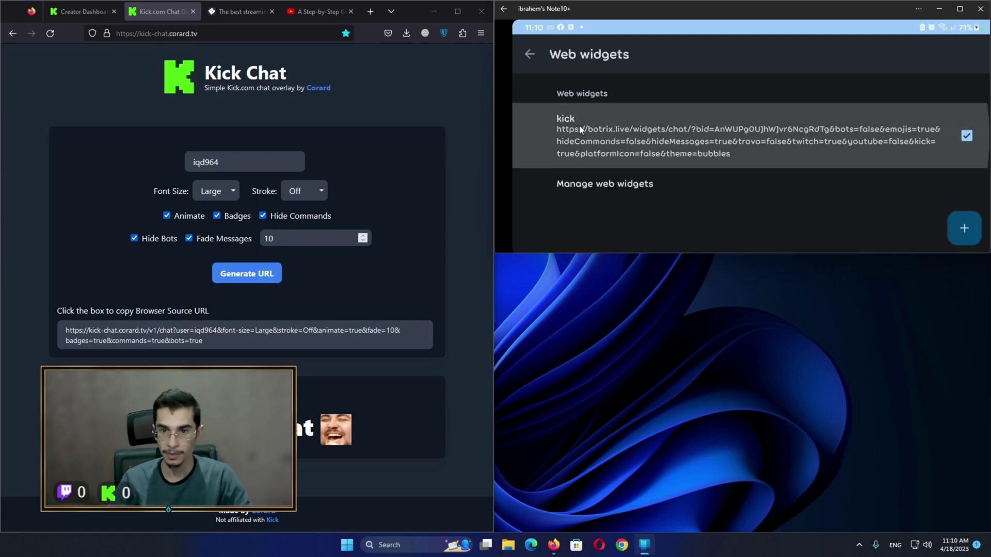
- Replace the widget's BotRix URL with the copied kick-chat.corard.tv overlay link
left_click(600, 162)
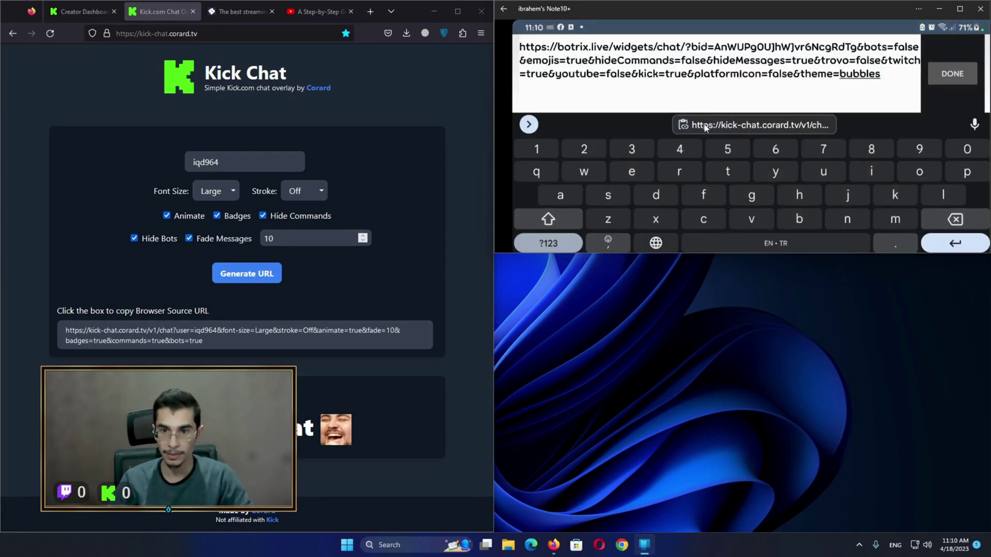
key("ctrl+a")
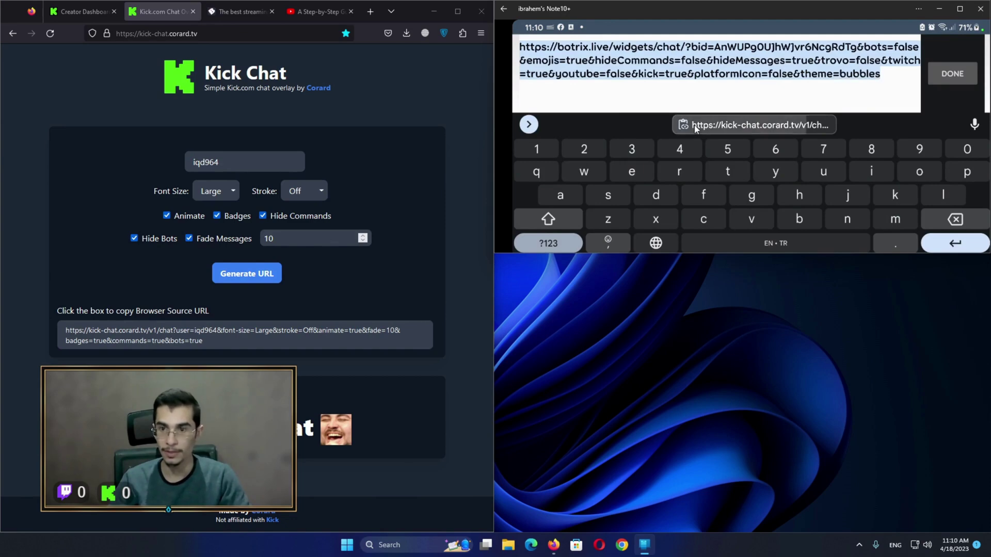
left_click(695, 129)
left_click(942, 74)
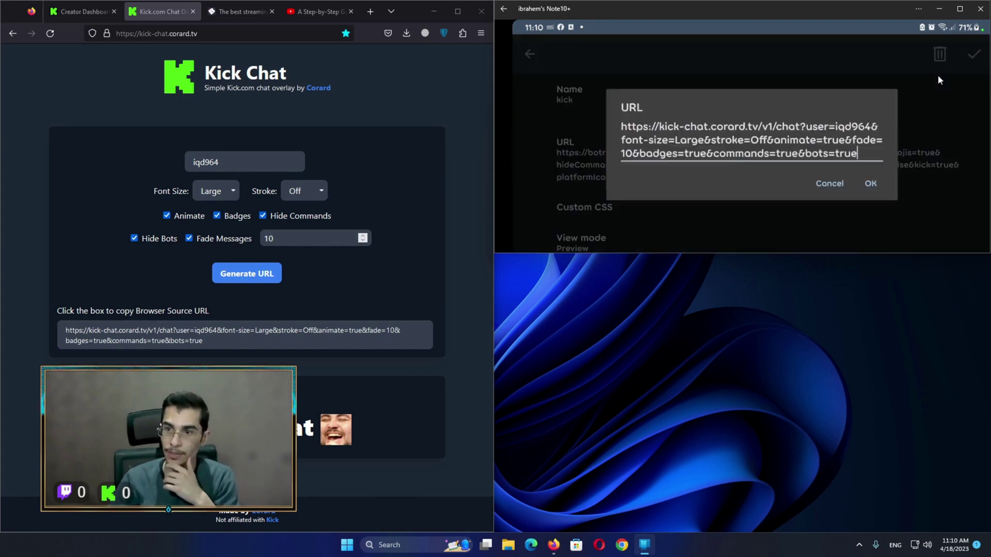
left_click(870, 182)
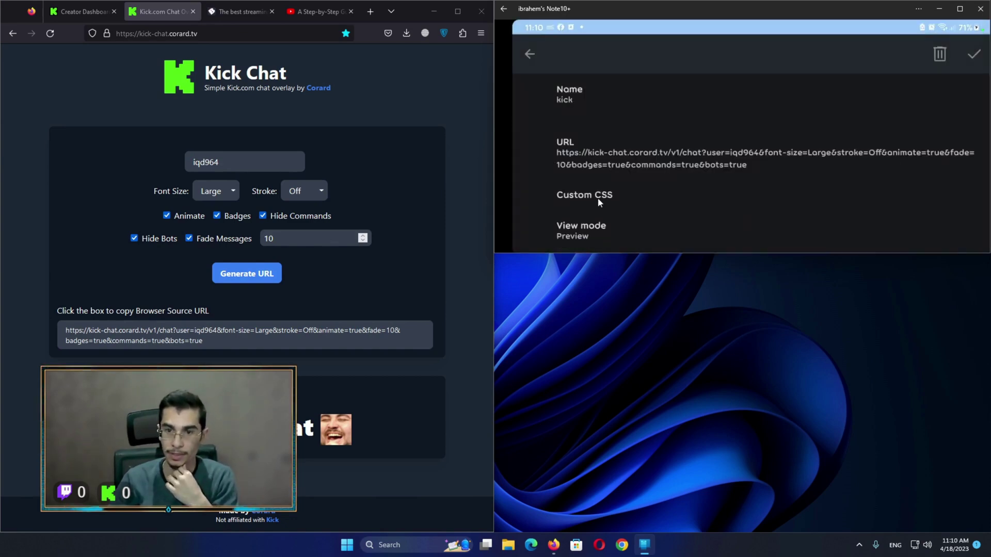